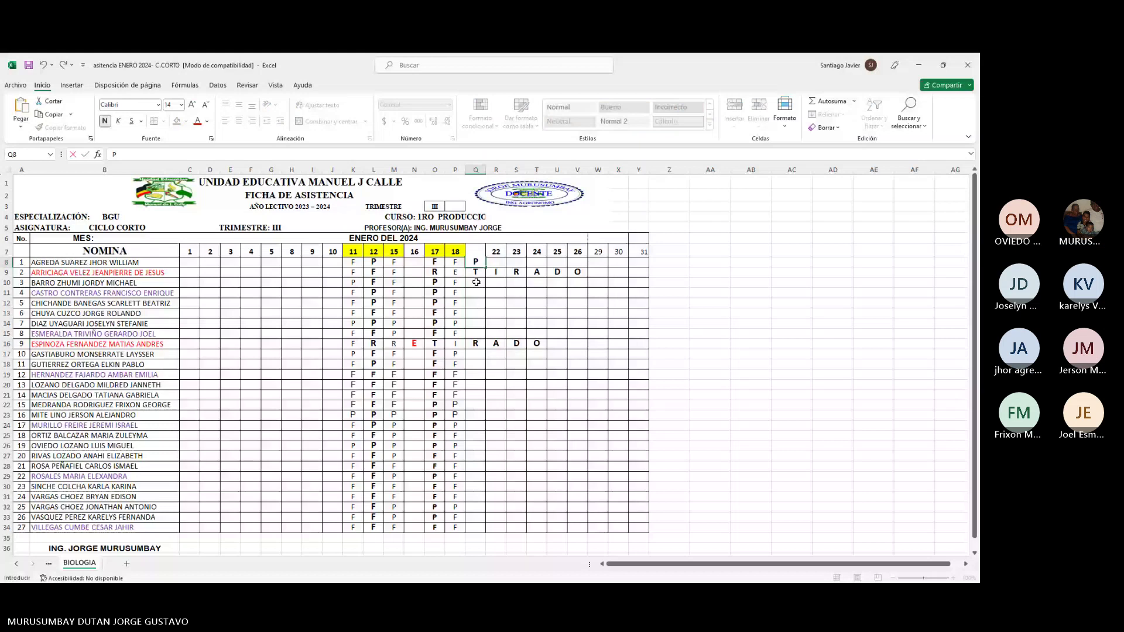
Enter F in the day 19 attendance column for students 3 through 6
left_click(476, 282)
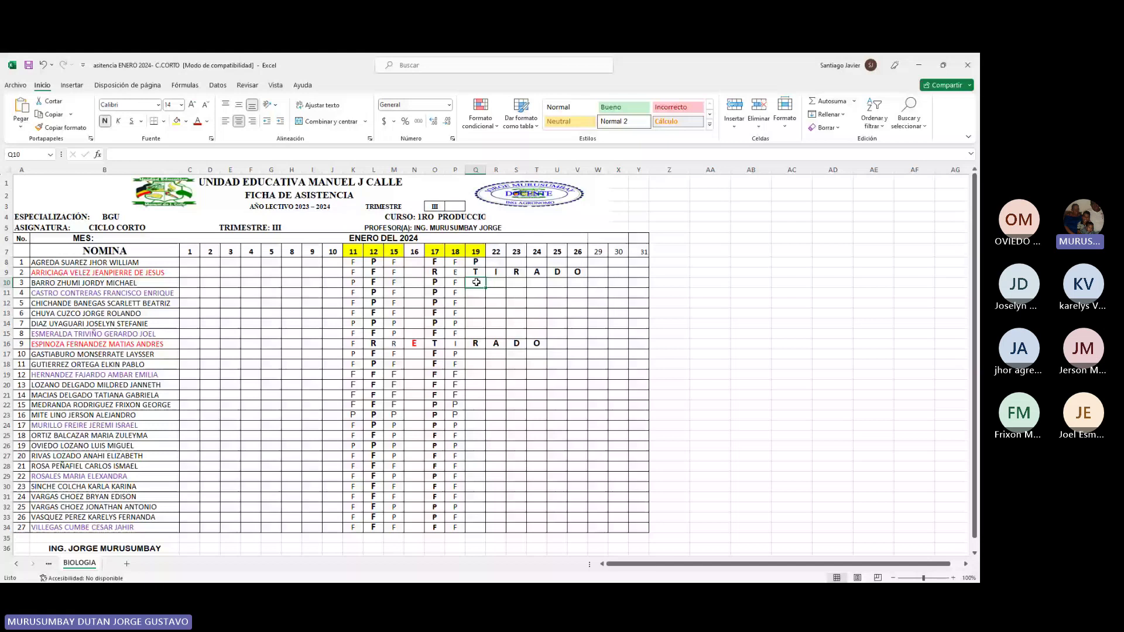
type("F")
left_click(476, 293)
type("F")
left_click(476, 304)
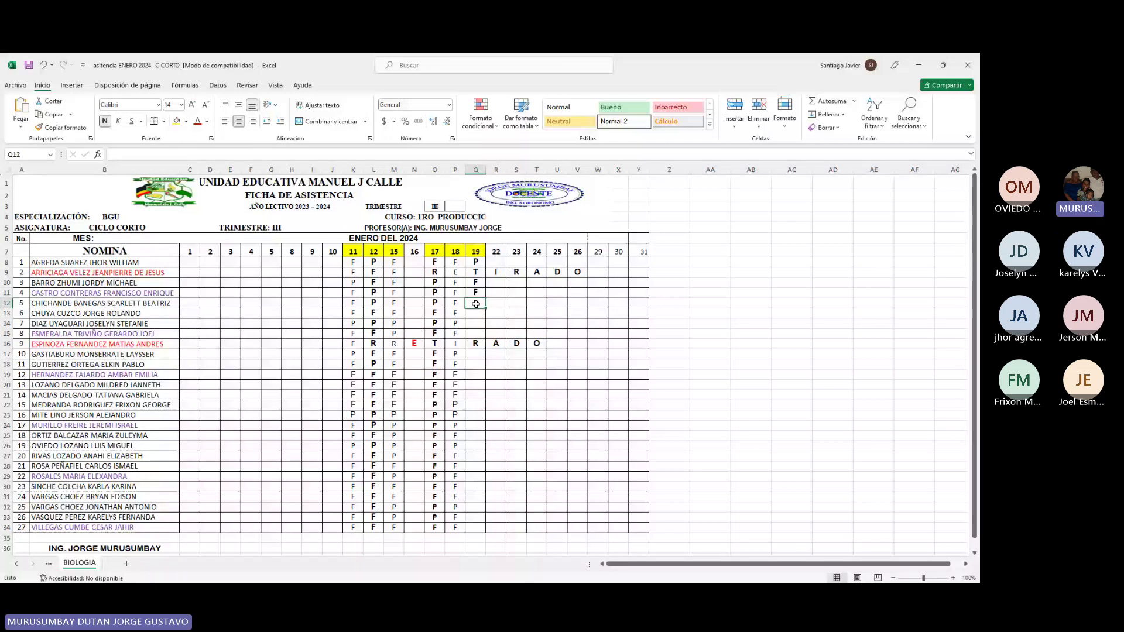
type("F")
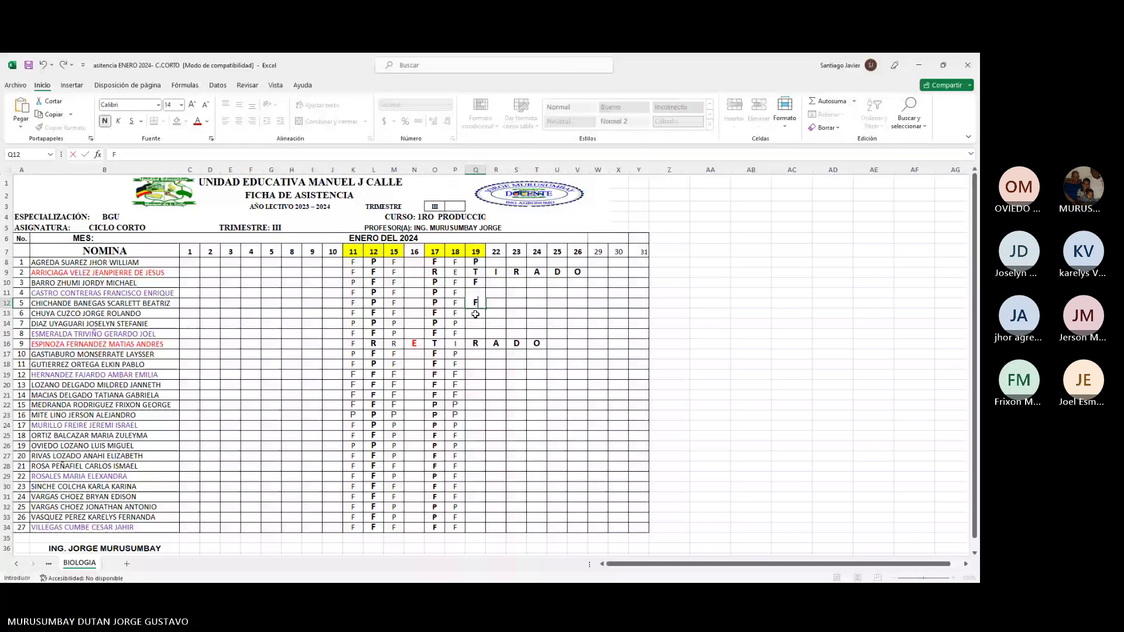
left_click(475, 314)
type("F")
Enter P in the day 19 attendance column for students 7 and 8
left_click(475, 325)
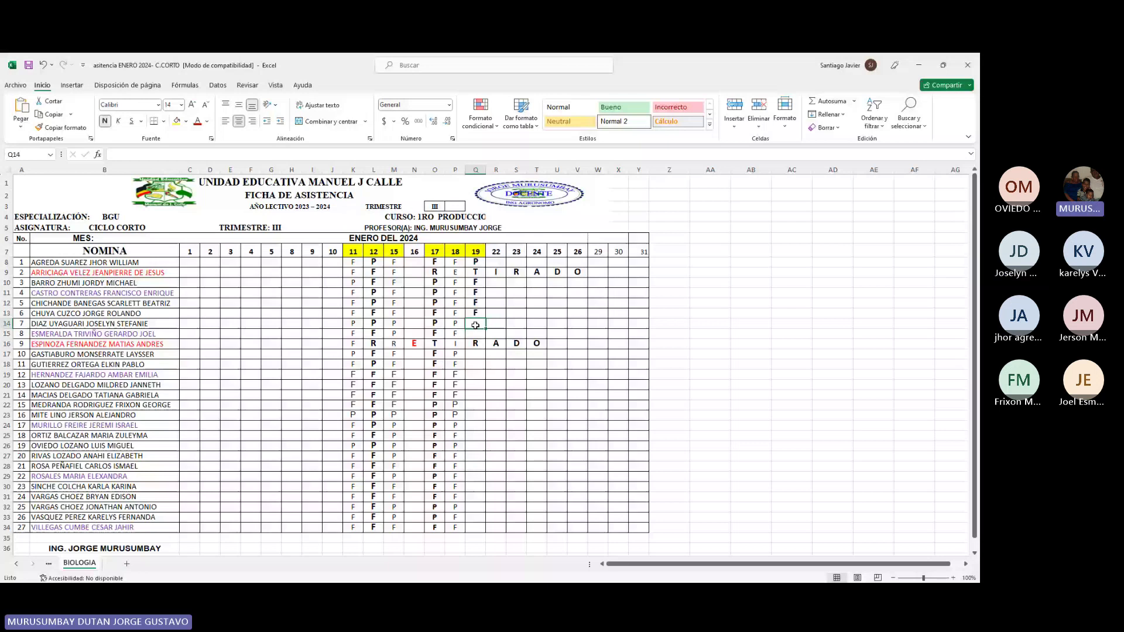
type("P")
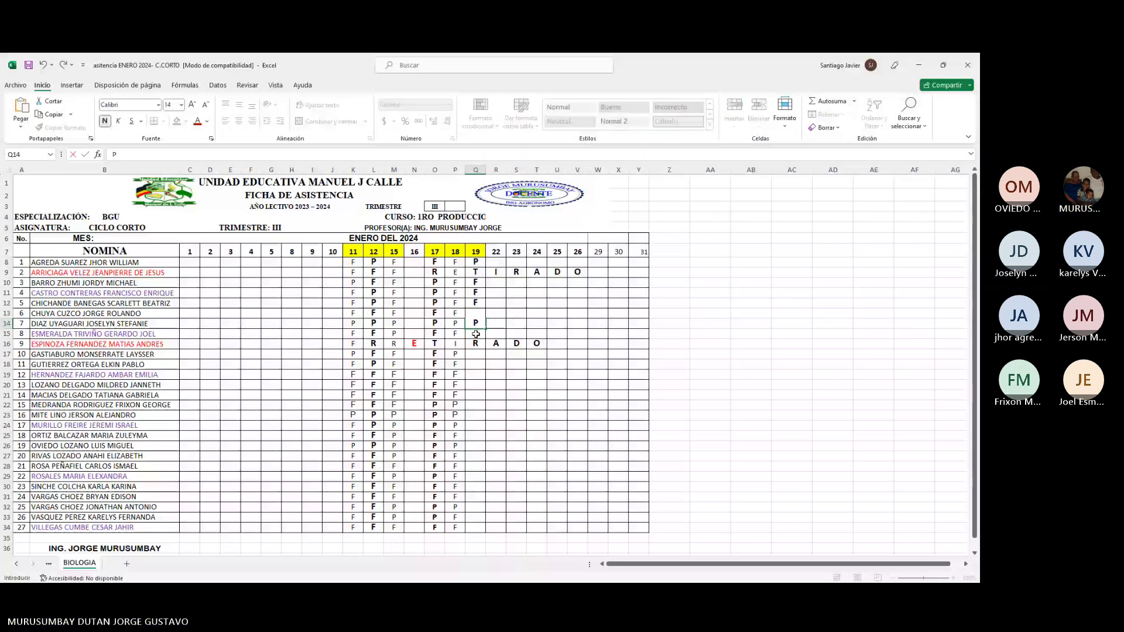
key("Return")
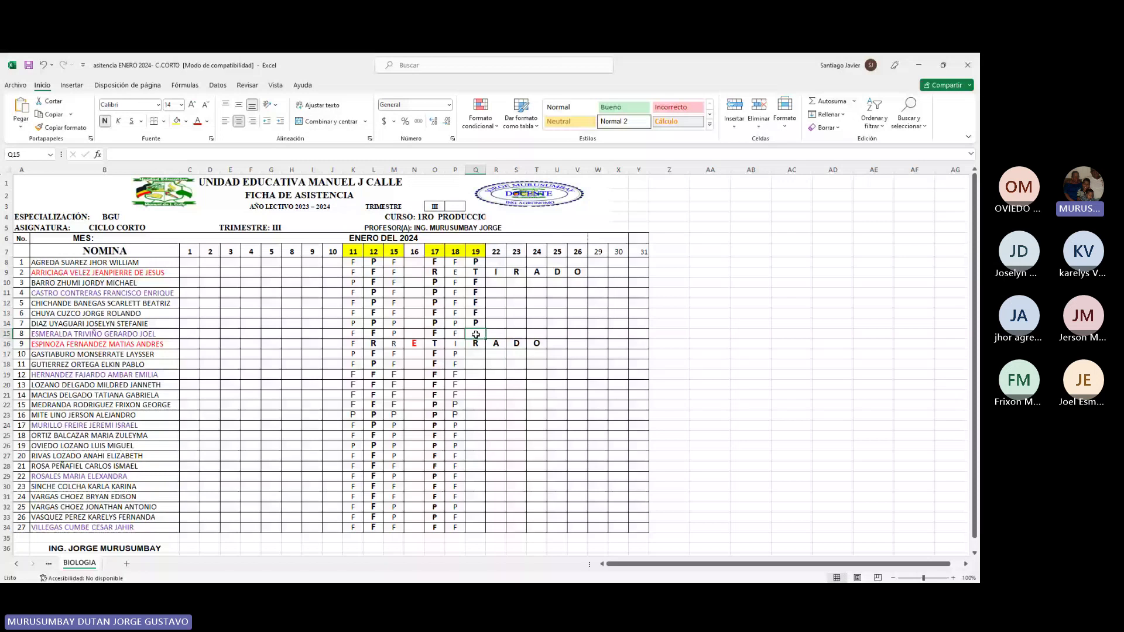
type("P")
In the day 19 column, enter F for student 10 and P for student 11
left_click(479, 355)
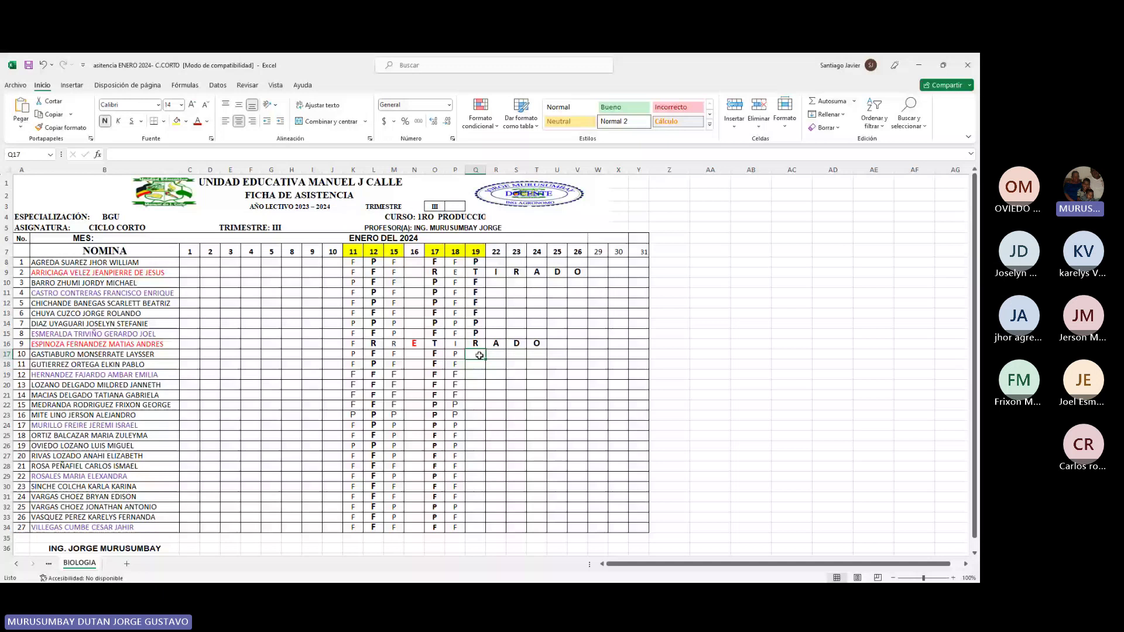
type("F")
left_click(478, 364)
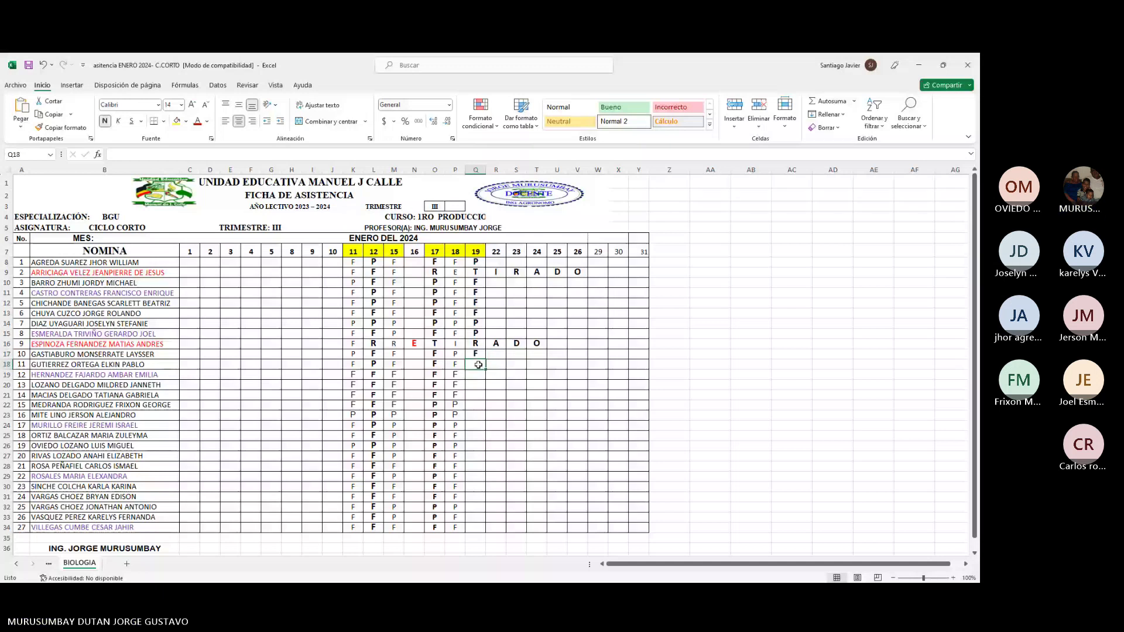
type("P")
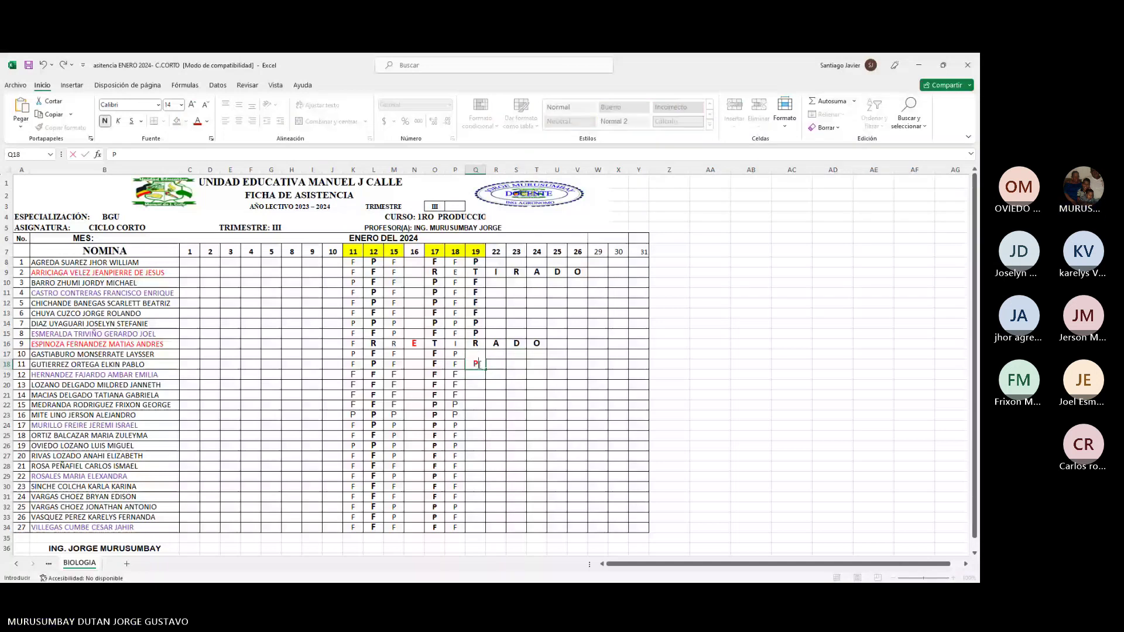
Change the font color of student 11's day 19 mark to match the dark marks above it
left_click(477, 373)
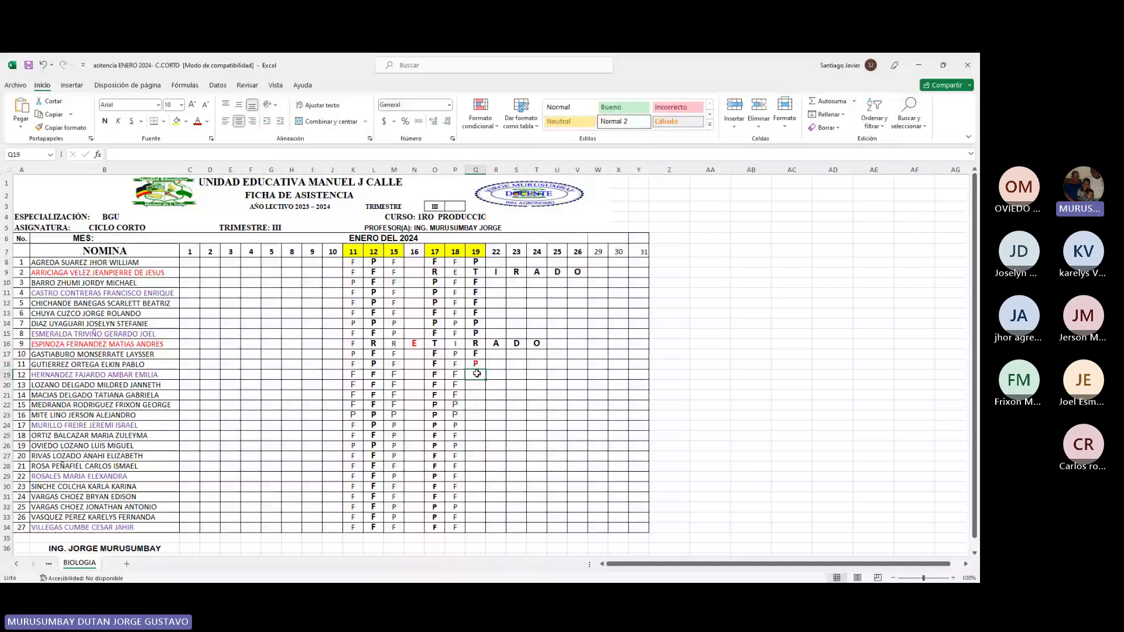
left_click(477, 362)
left_click(207, 122)
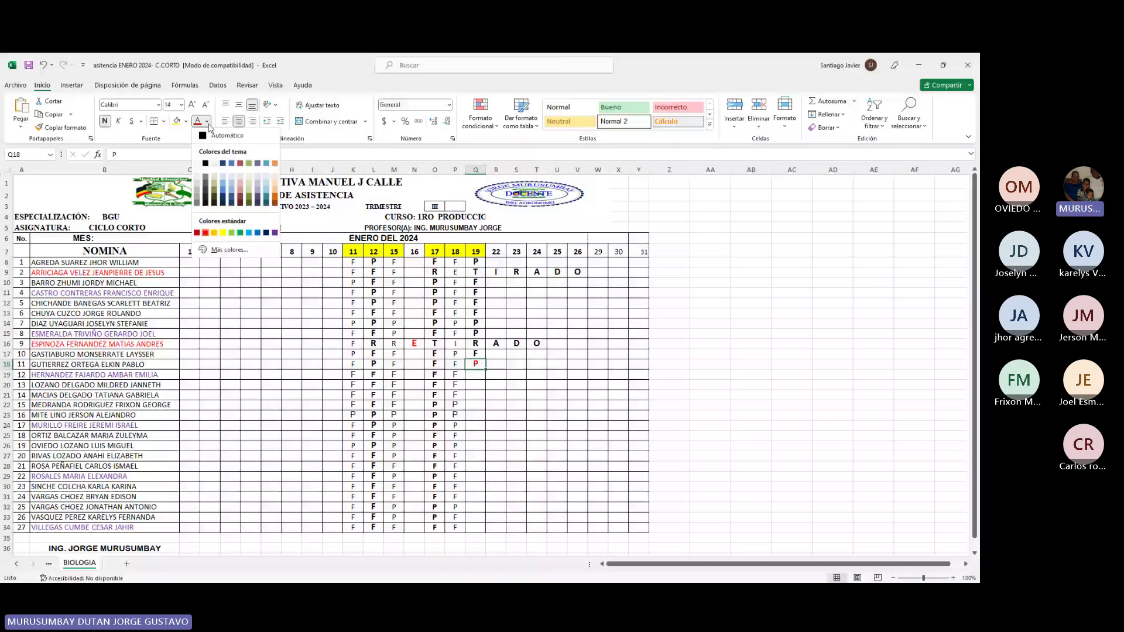
Set the day 19 attendance mark to F for students 11 through 14
left_click(478, 375)
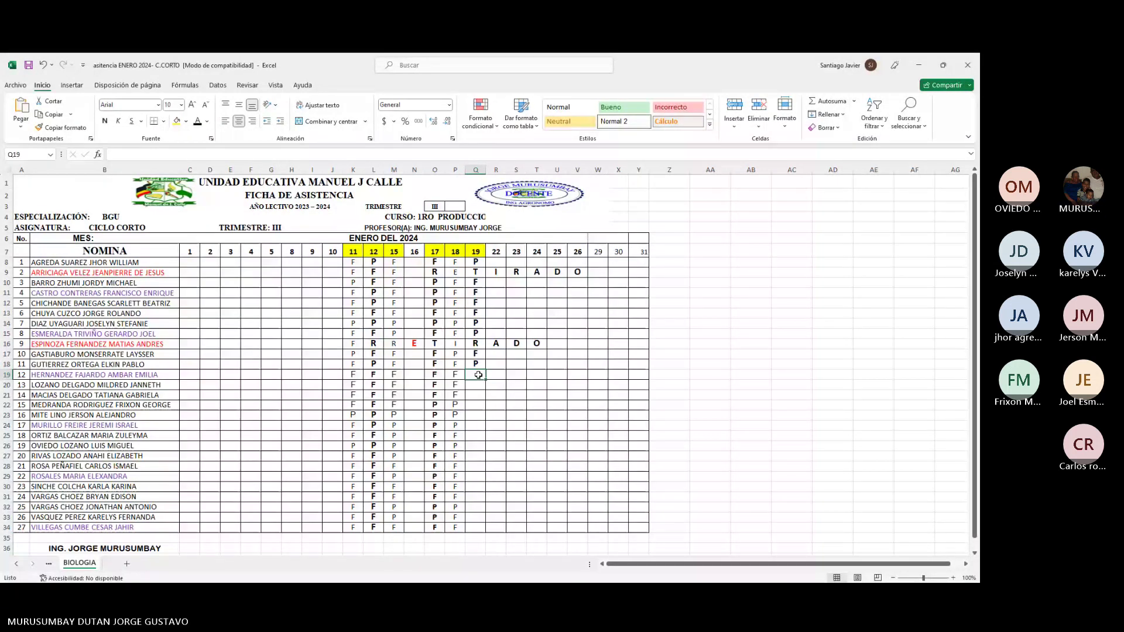
type("F")
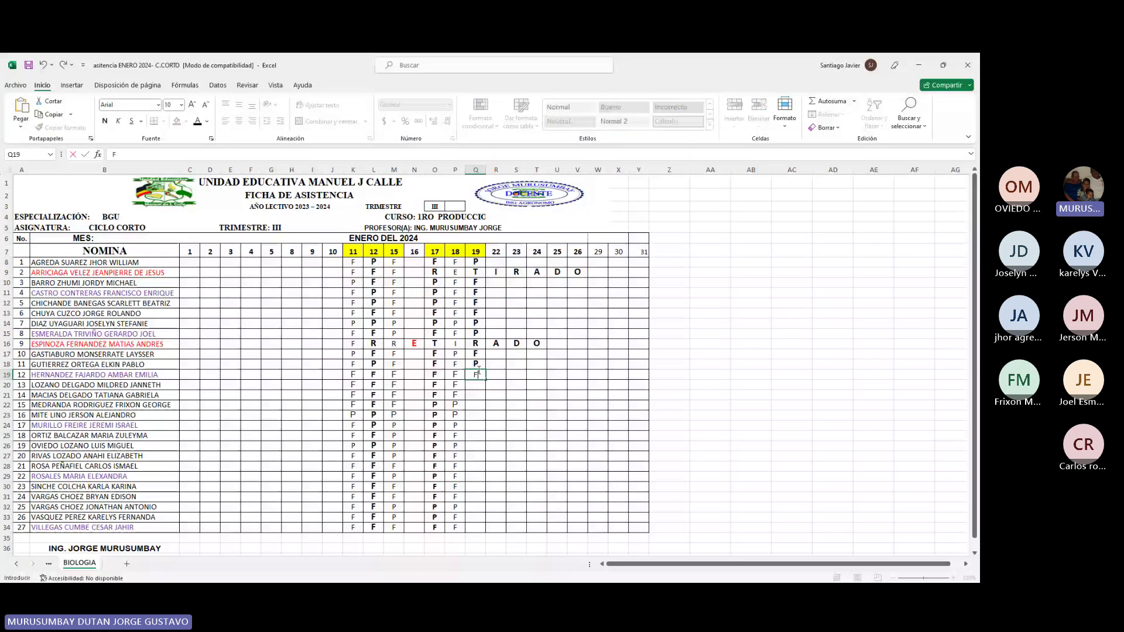
key("ctrl+Return")
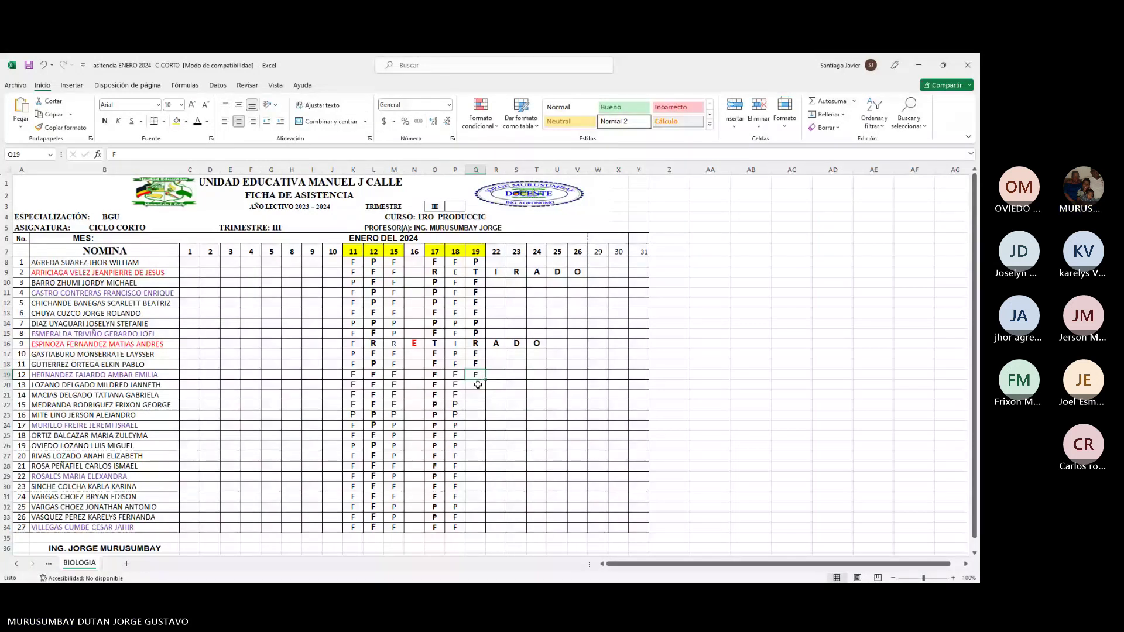
left_click(478, 386)
type("F")
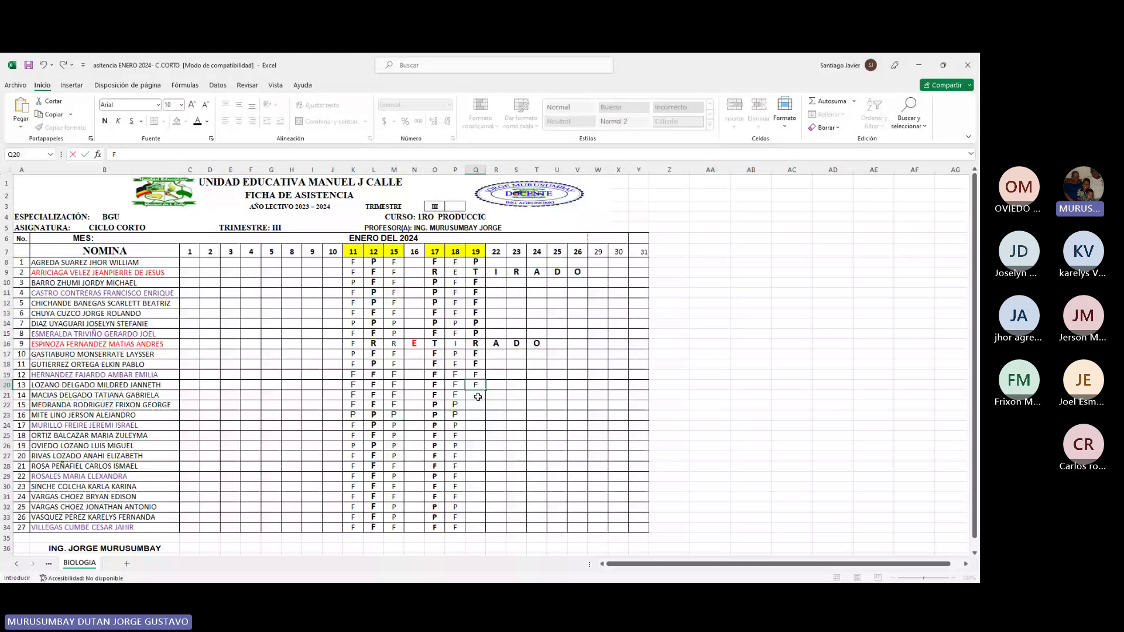
left_click(478, 397)
type("F")
Enter P in the day 19 attendance column for students 15, 16 and 17
left_click(477, 404)
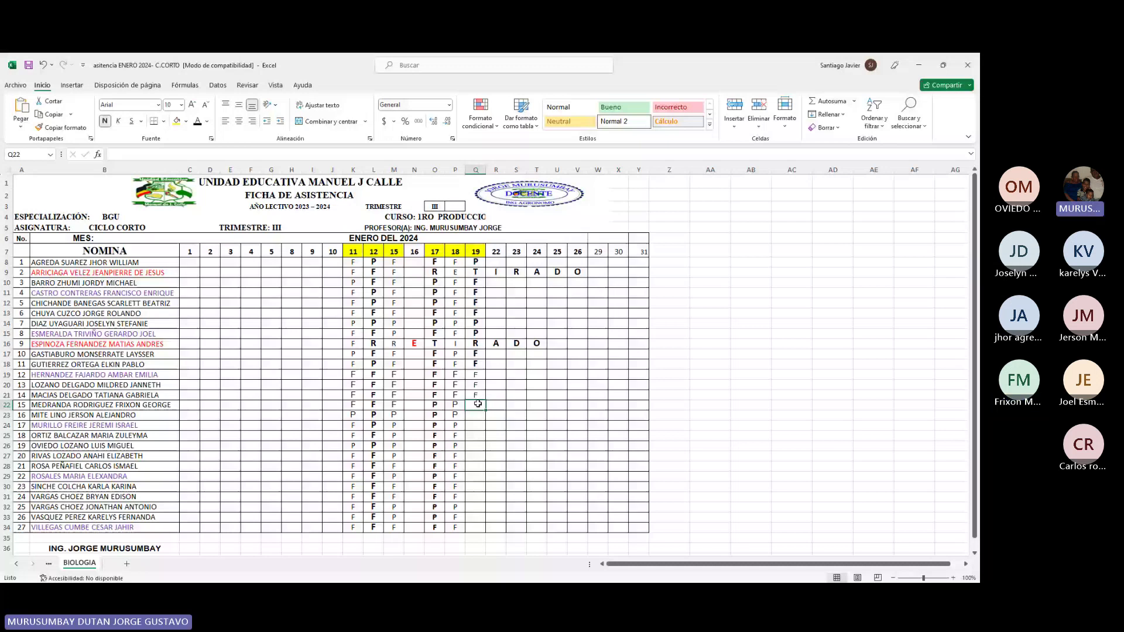
type("P")
left_click(478, 417)
type("P")
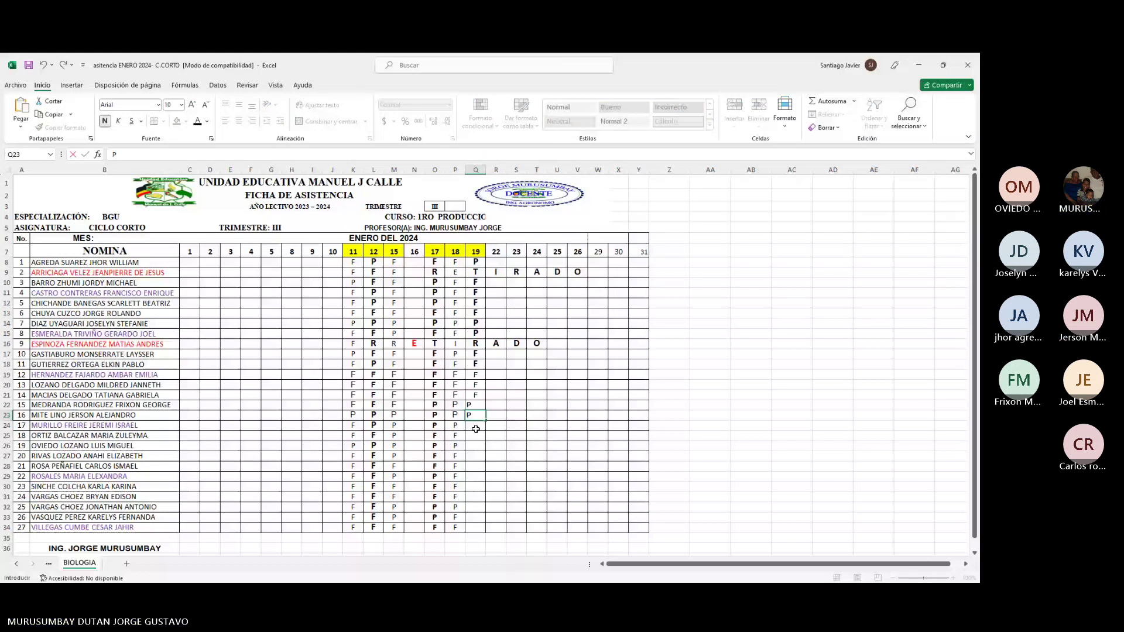
left_click(476, 429)
type("P")
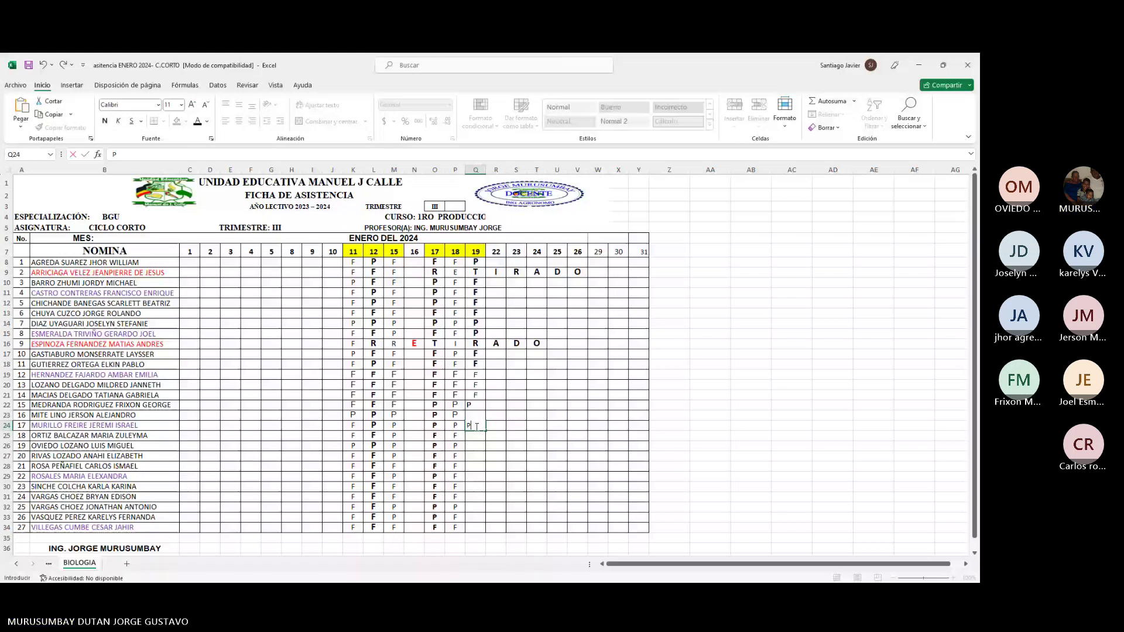
In the day 19 column, enter F for student 18, P for student 19 and F for student 20
left_click(477, 436)
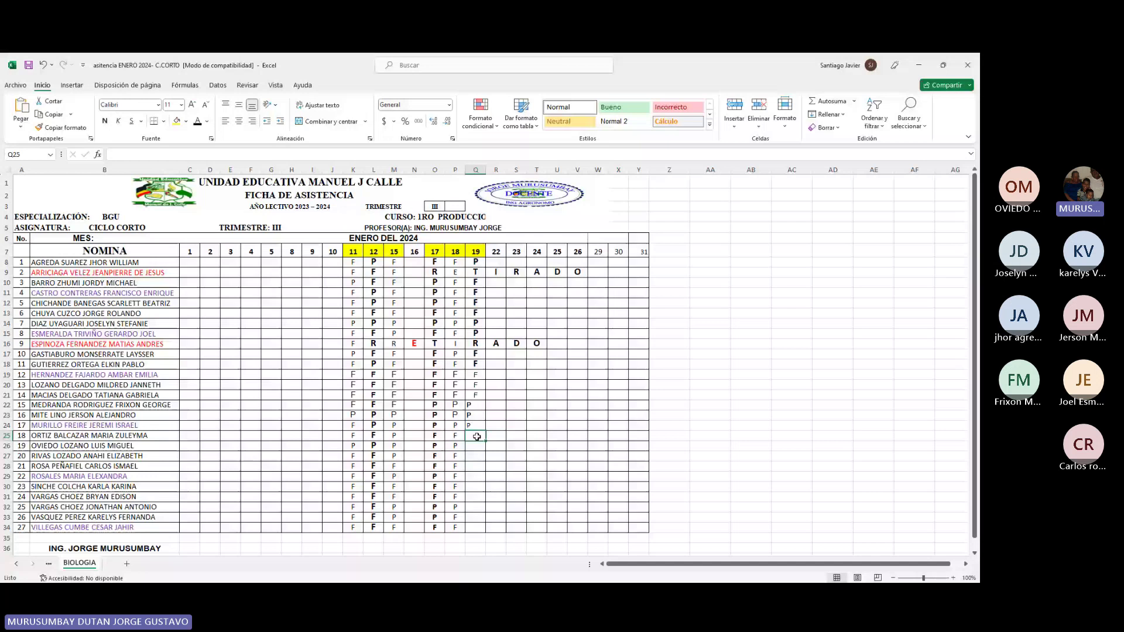
type("F")
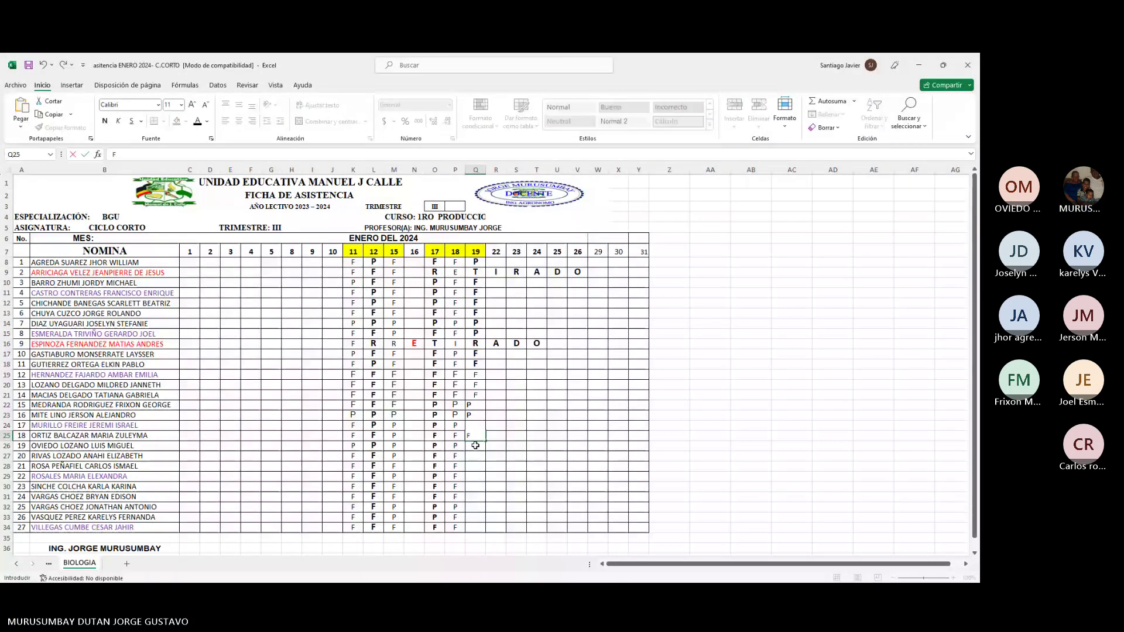
left_click(475, 446)
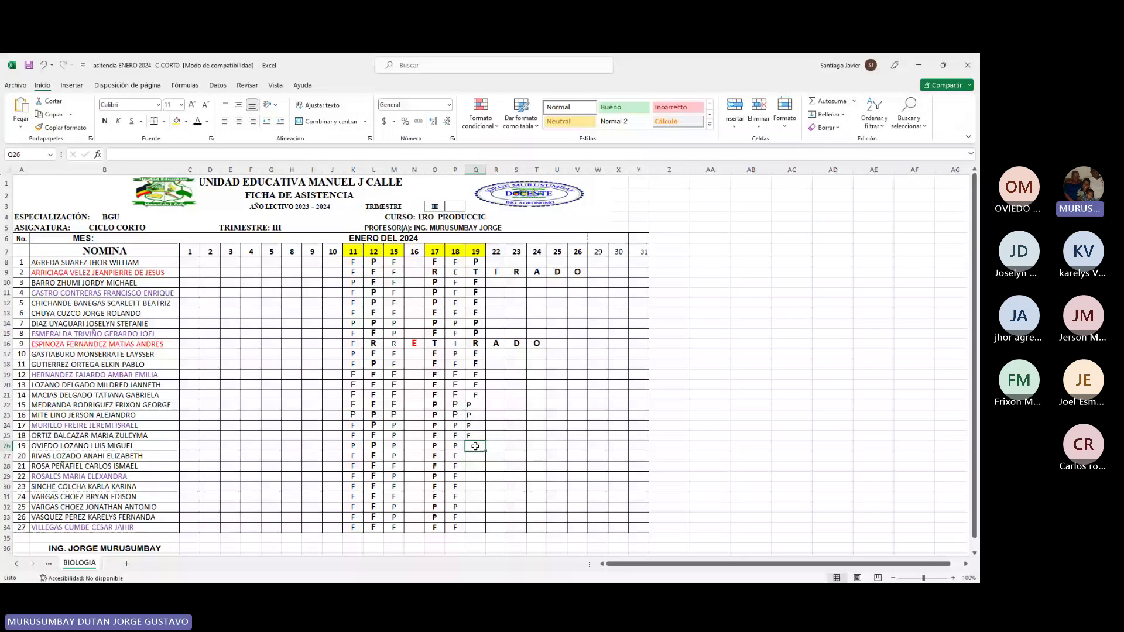
type("P")
left_click(475, 454)
type("F")
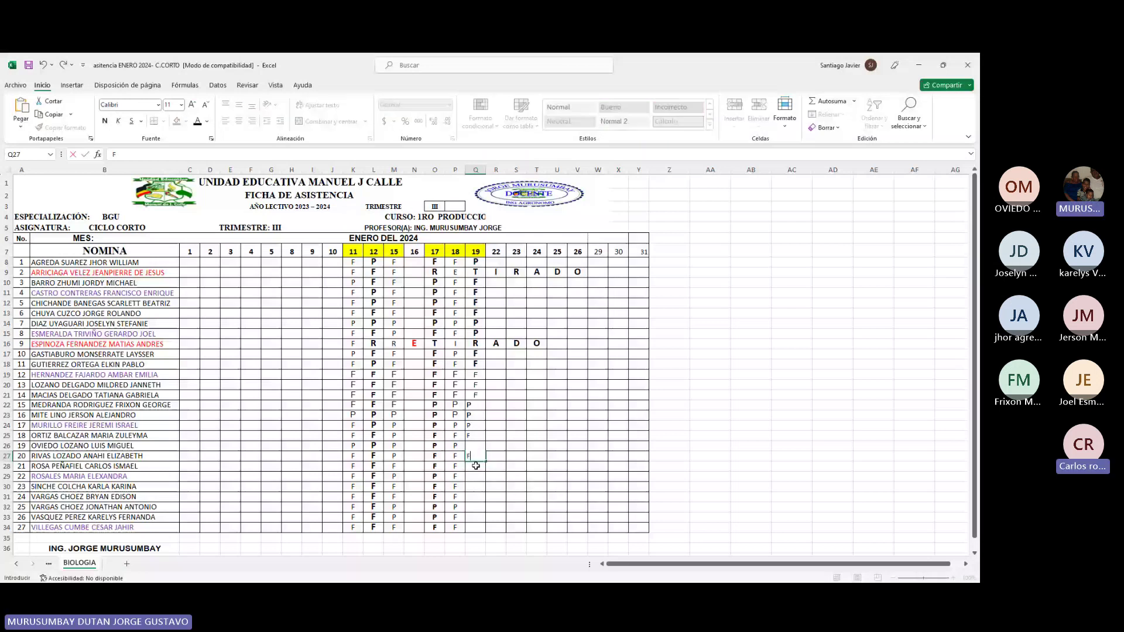
key("Escape")
Enter P as the day 19 attendance mark for student 21
left_click(475, 465)
type("F")
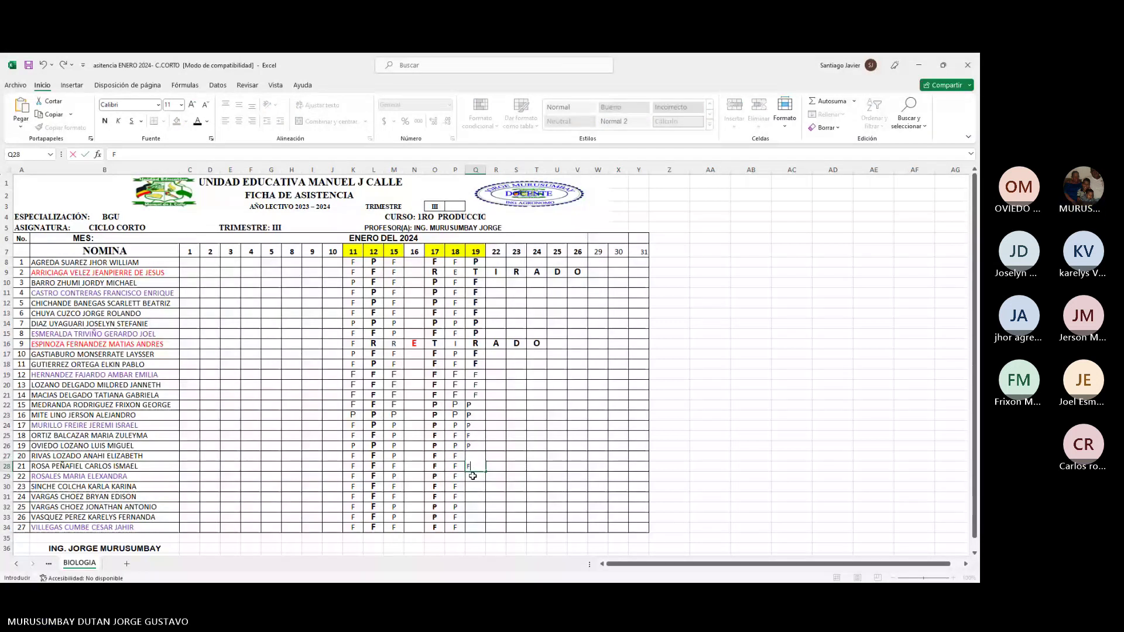
key("BackSpace")
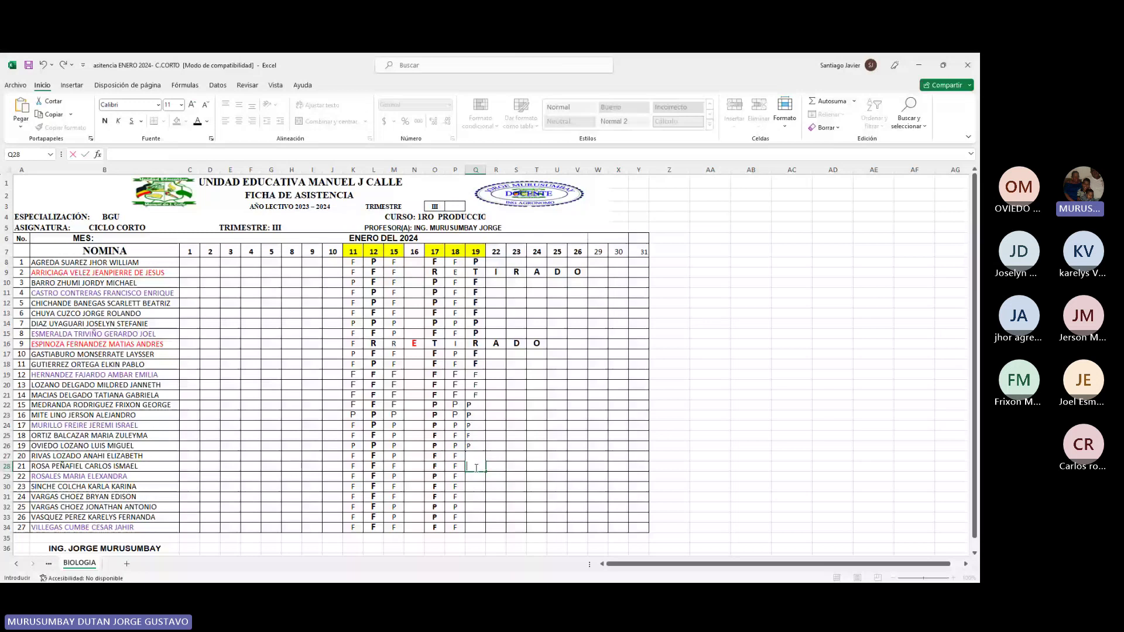
type("P")
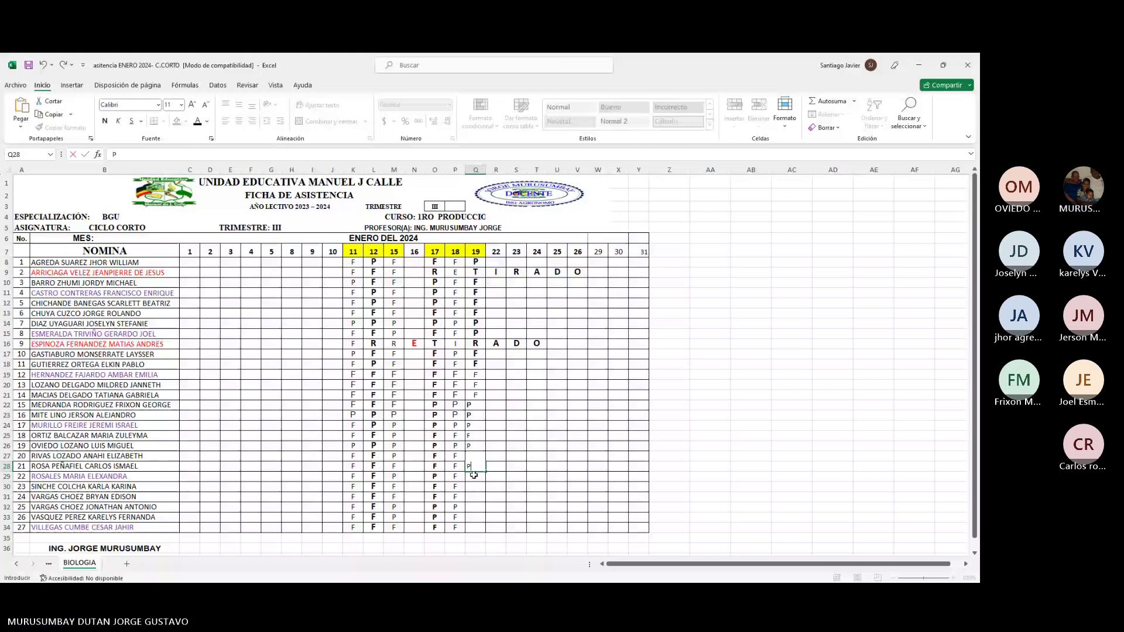
key("Return")
Enter F in the day 19 attendance column for students 22 through 25
type("F")
key("Return")
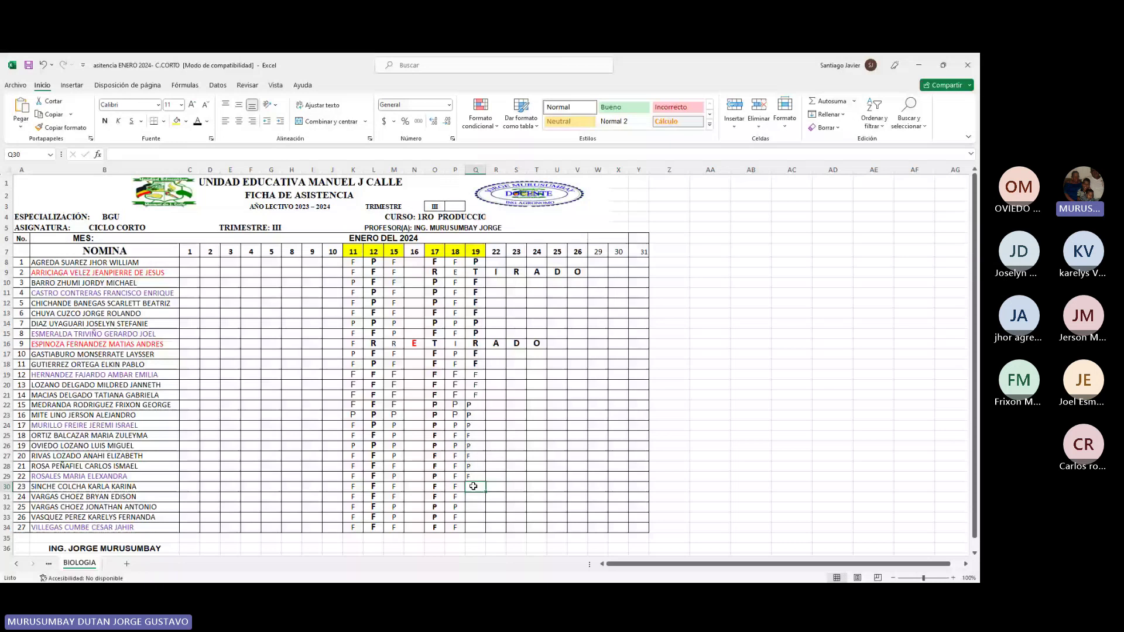
type("F")
left_click(470, 496)
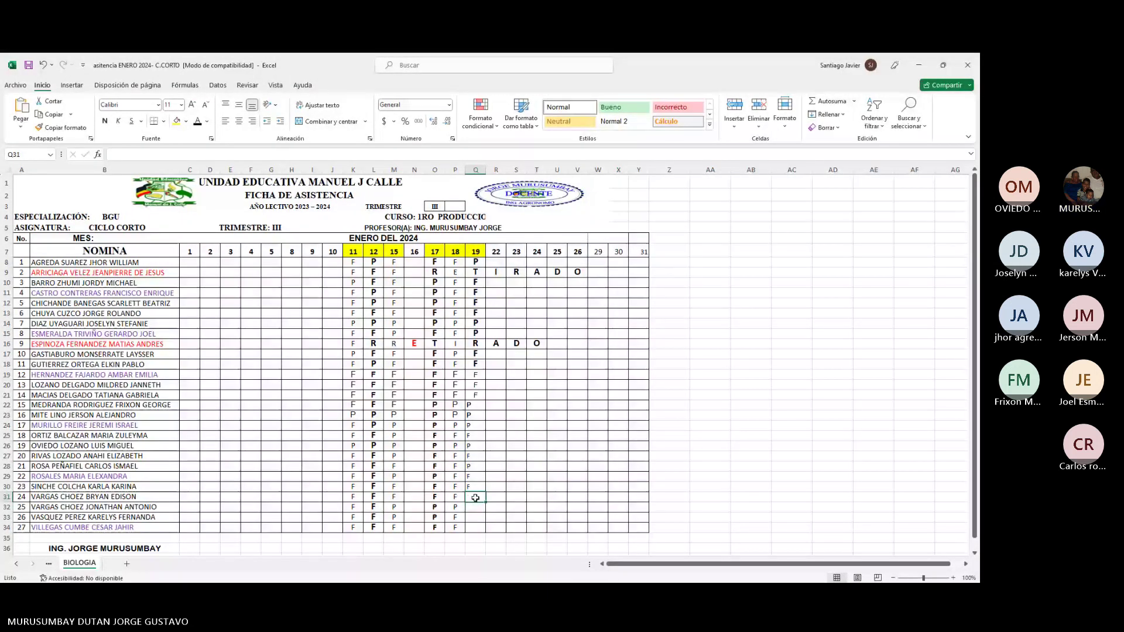
type("F")
left_click(475, 506)
type("F")
key("Return")
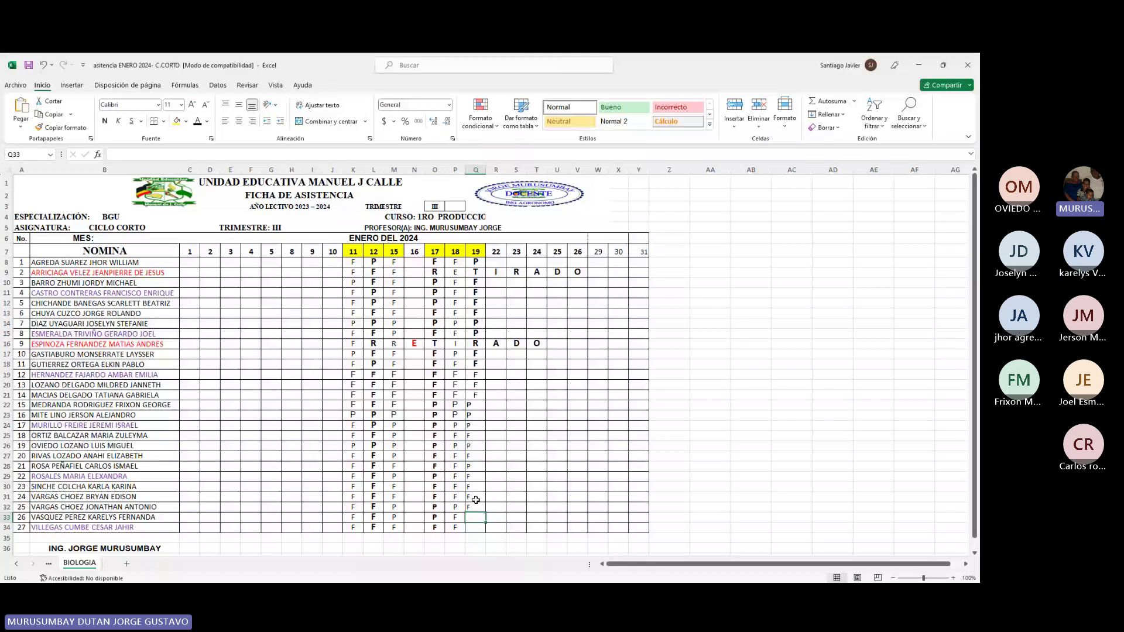
Complete the day 19 column with P for student 26 and F for student 27
type("P")
key("Return")
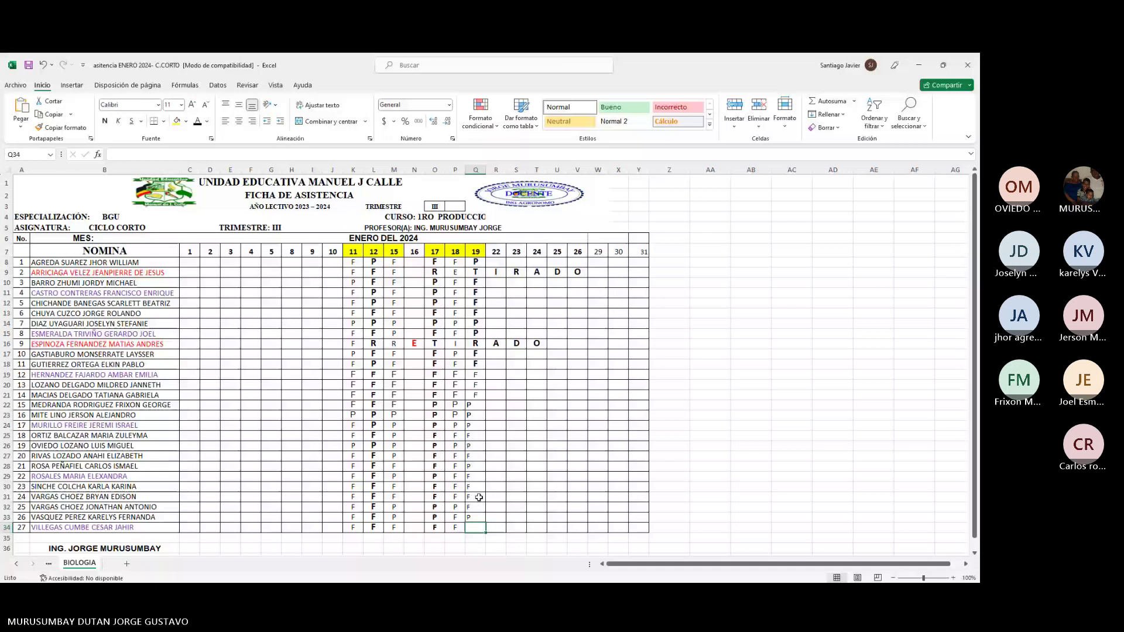
type("F")
Center the day 19 attendance marks of students 15 through 27 in their cells
left_click_drag(471, 405, 474, 524)
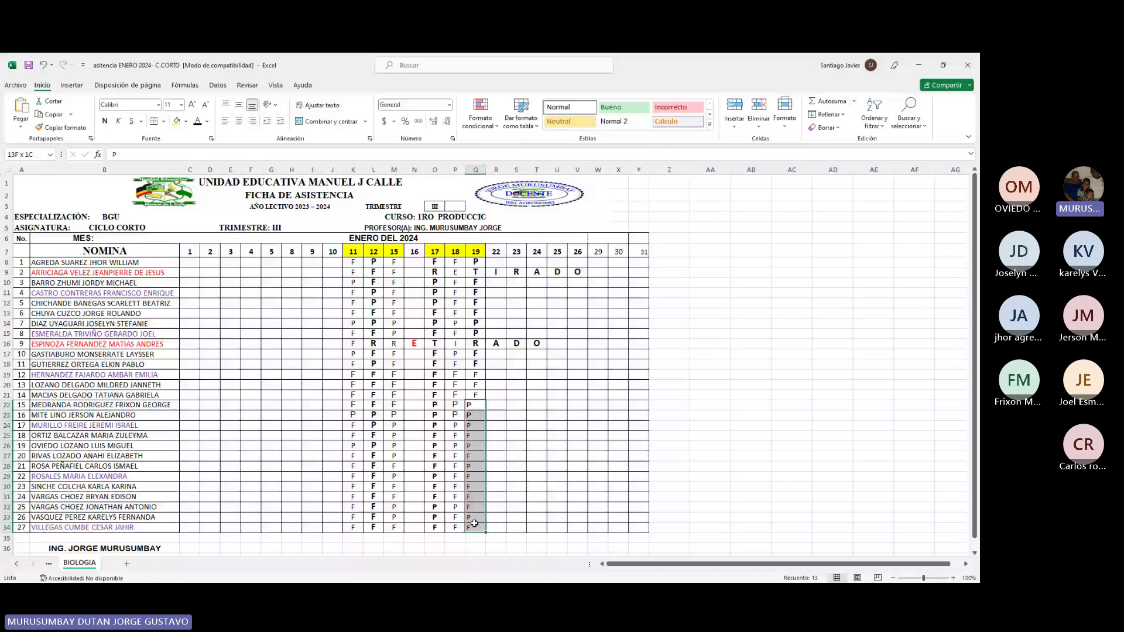
left_click_drag(474, 523, 474, 523)
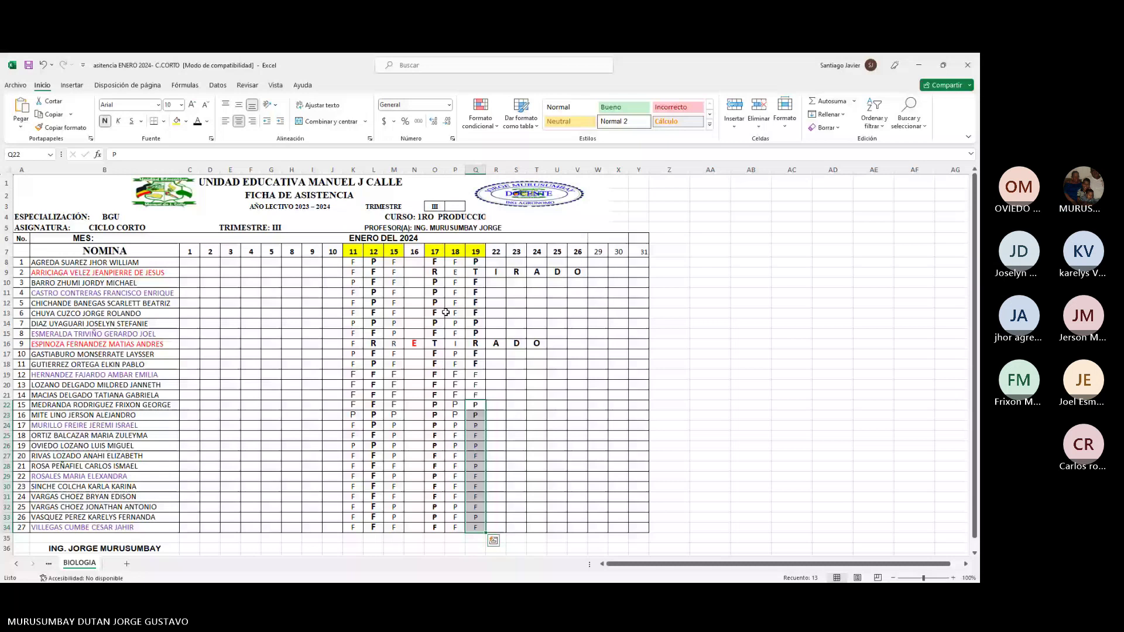
left_click(475, 374)
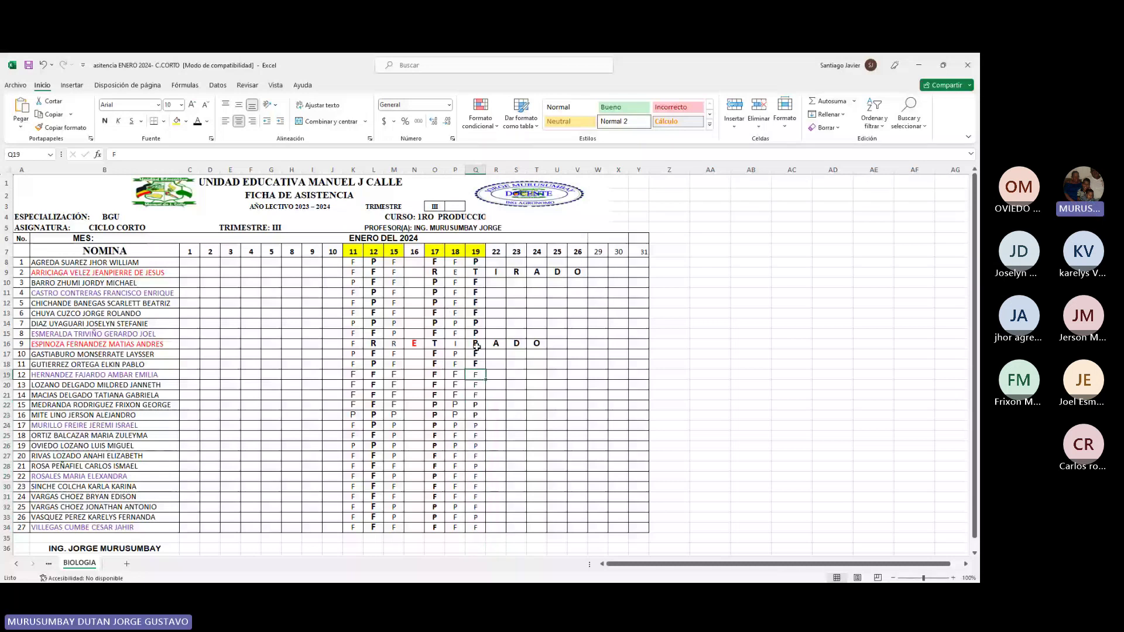
Apply the bold Calibri 14 formatting of student 11's mark to the day 19 marks of students 12 through 27
left_click(476, 354)
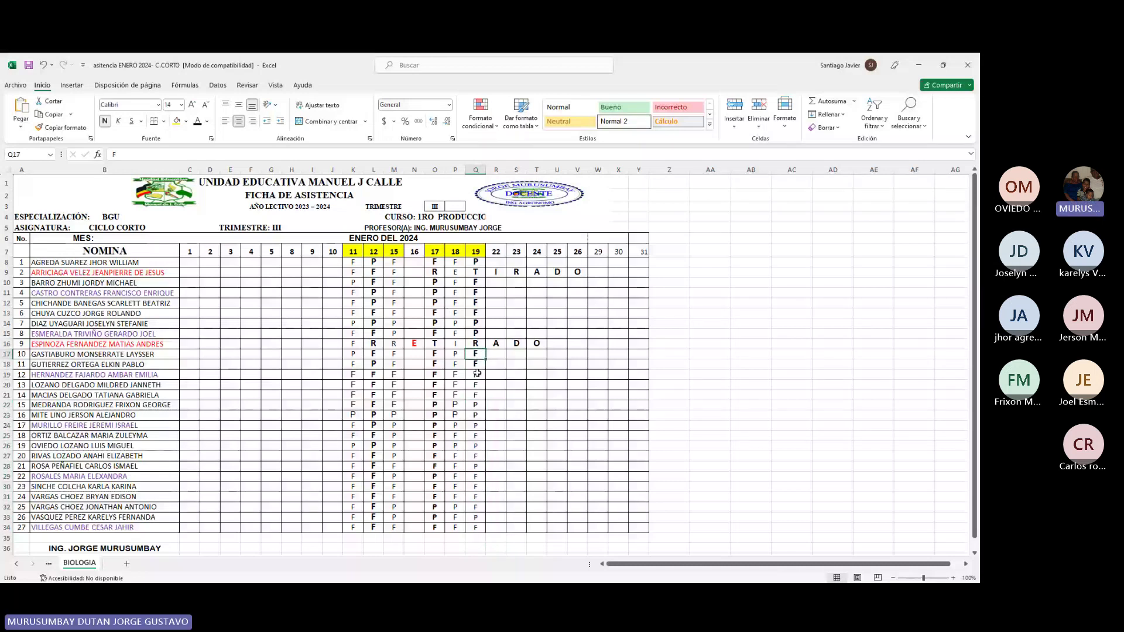
left_click(477, 365)
left_click(478, 375)
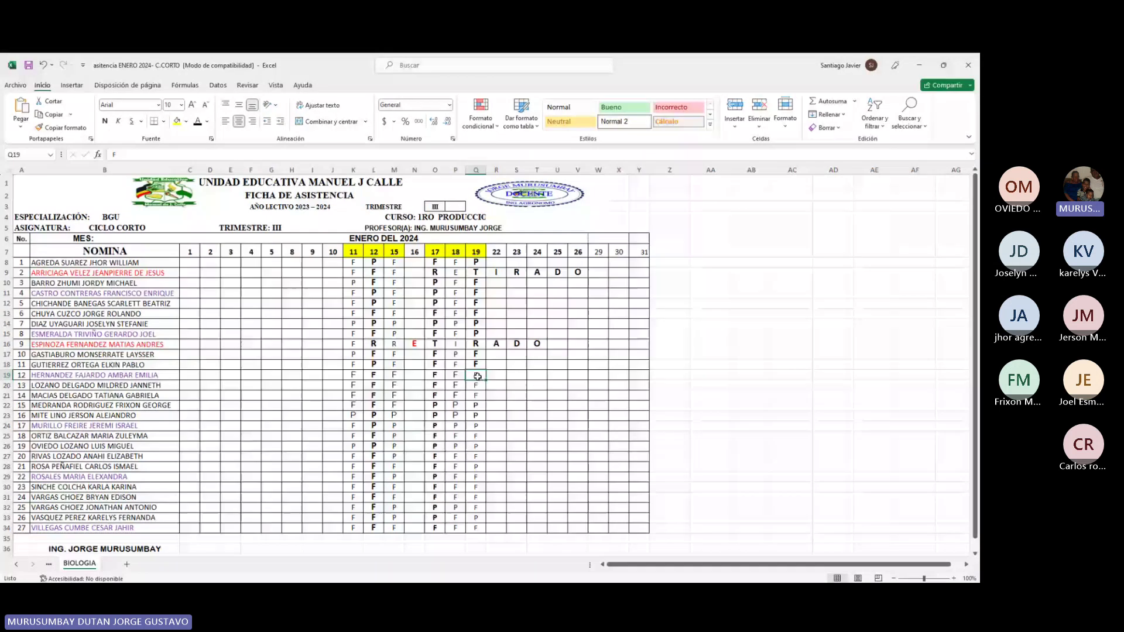
left_click_drag(477, 376, 473, 481)
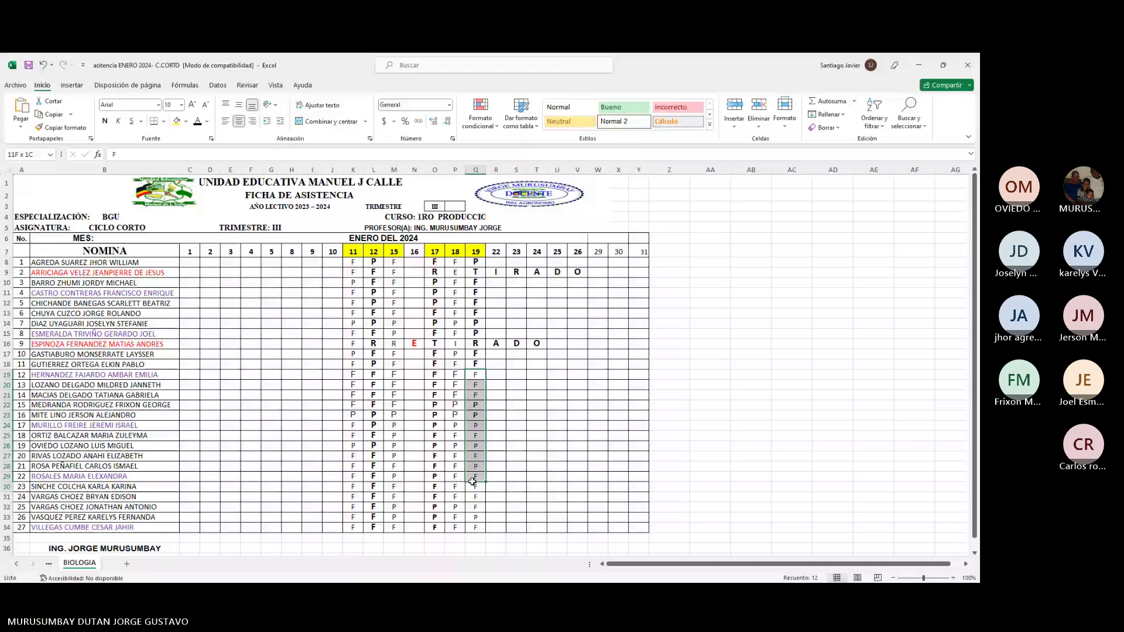
key("ctrl+z")
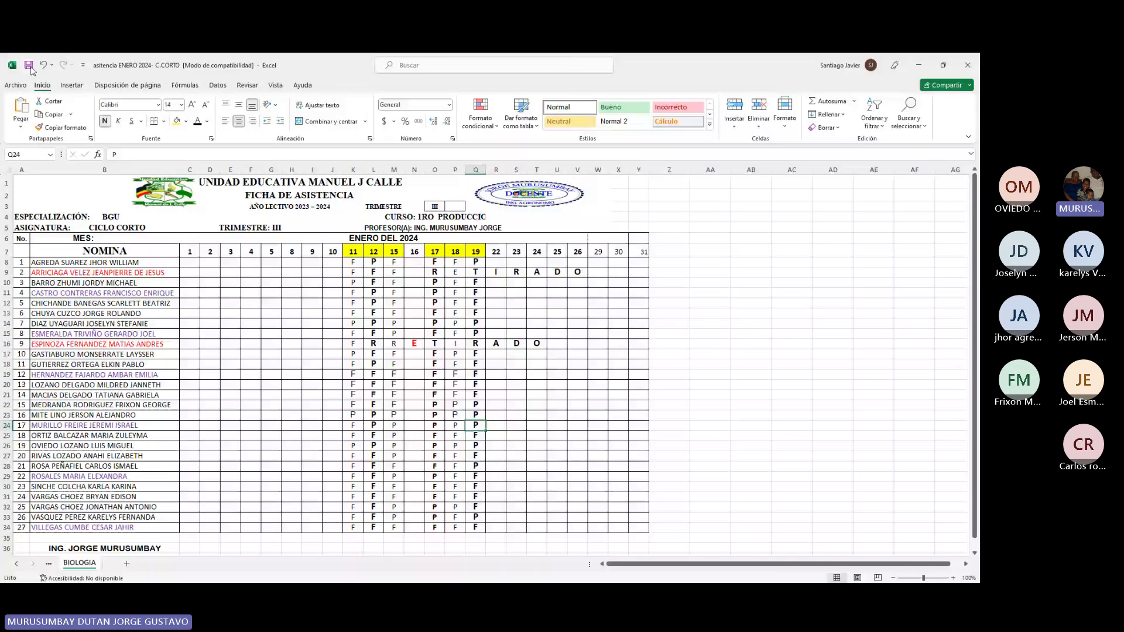